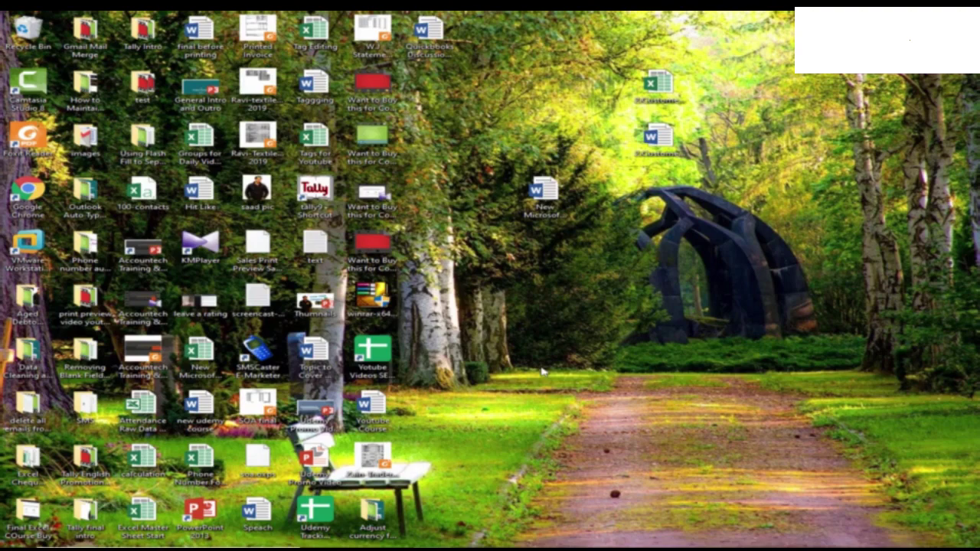
# Step: Open the customer details workbook from the desktop and enable editing on it
pyautogui.doubleClick(659, 84)
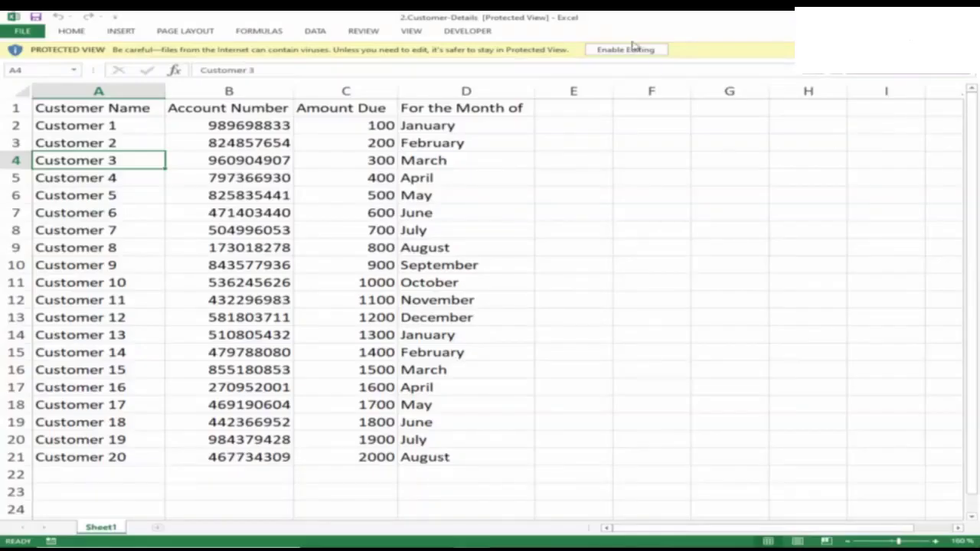
pyautogui.click(640, 51)
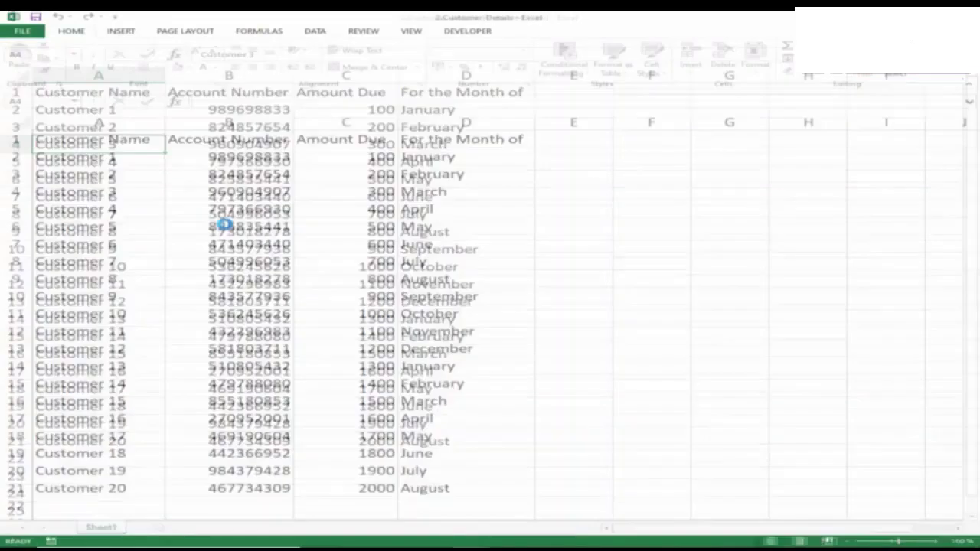
# Step: Review the first customer's record in row 2: customer name, account number, amount due and month
pyautogui.moveTo(131, 160)
pyautogui.mouseDown()
pyautogui.moveTo(136, 404)
pyautogui.moveTo(135, 158)
pyautogui.mouseUp()
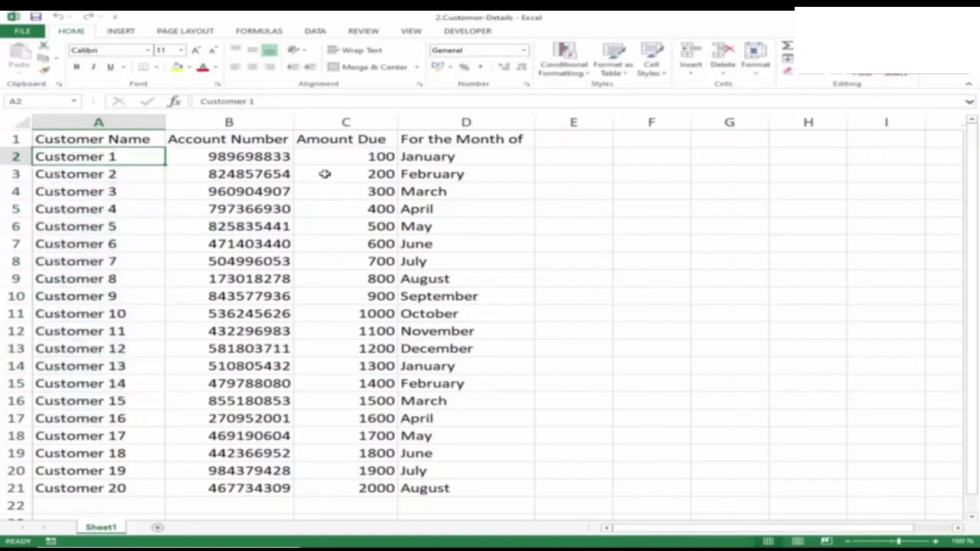
pyautogui.click(222, 157)
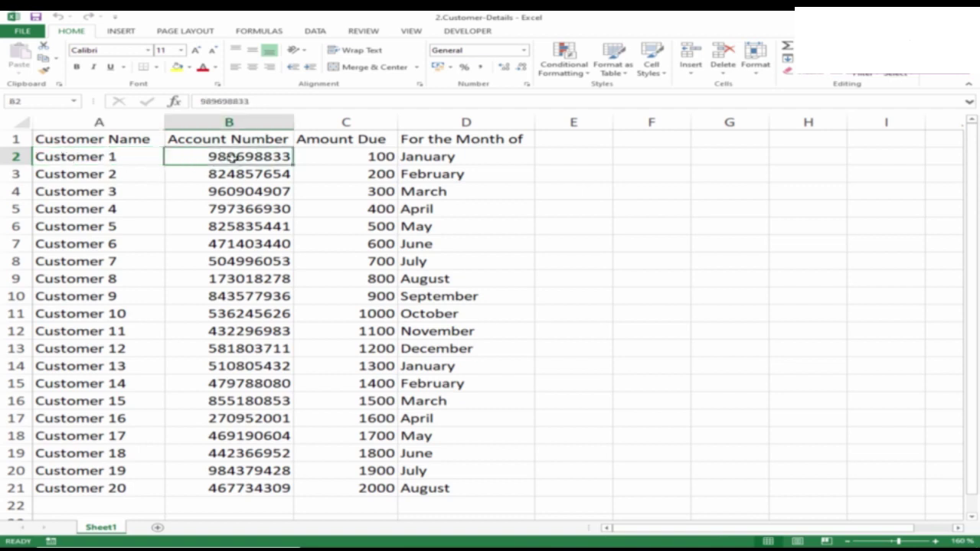
pyautogui.click(378, 158)
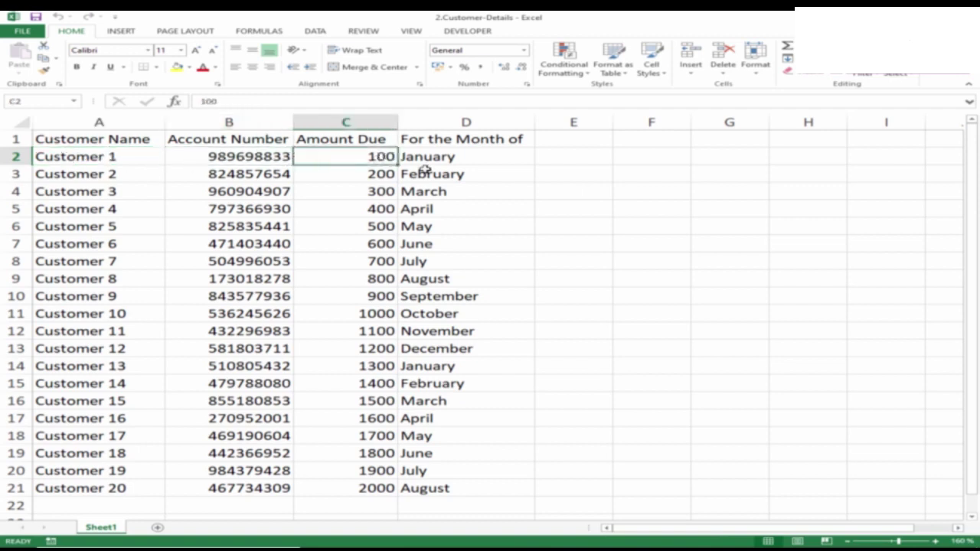
pyautogui.click(472, 154)
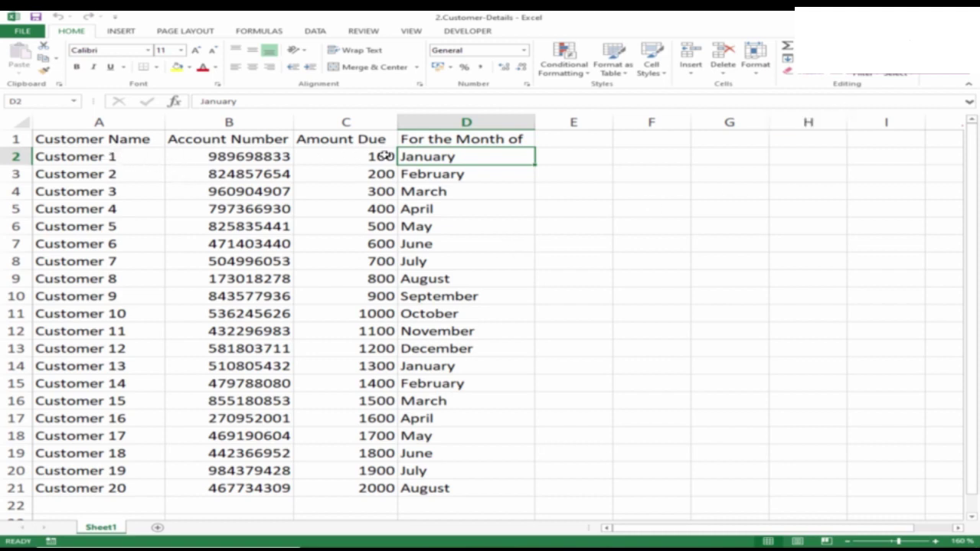
pyautogui.click(43, 157)
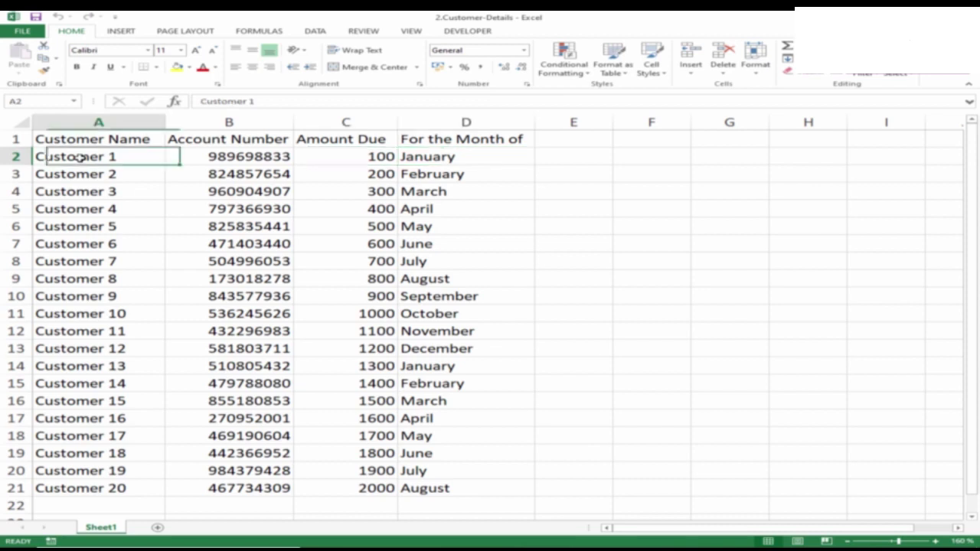
pyautogui.click(285, 157)
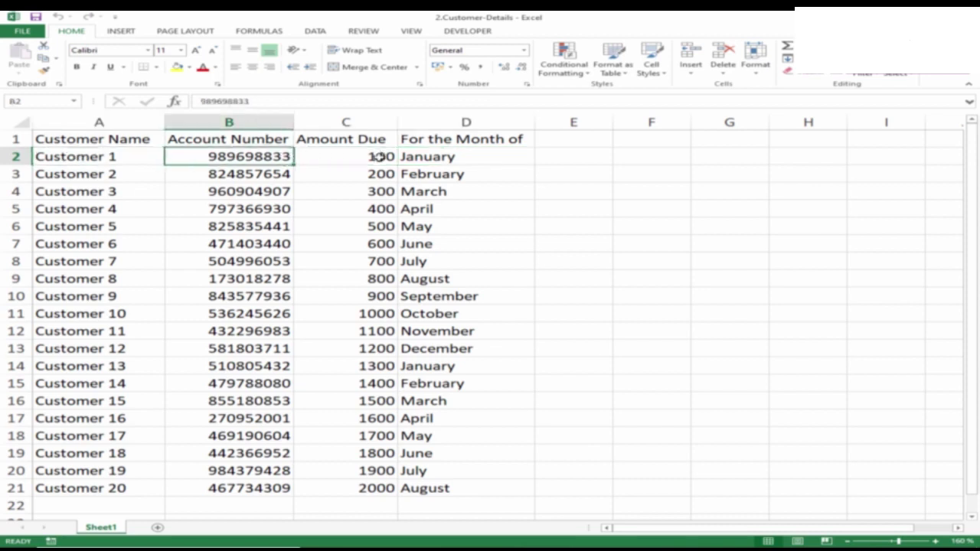
pyautogui.moveTo(252, 157); pyautogui.dragTo(462, 159)
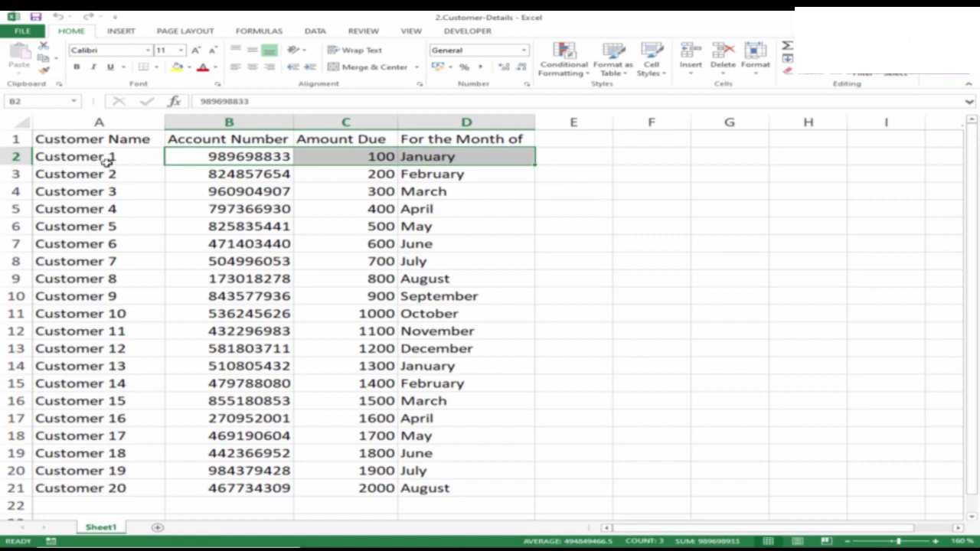
pyautogui.click(106, 159)
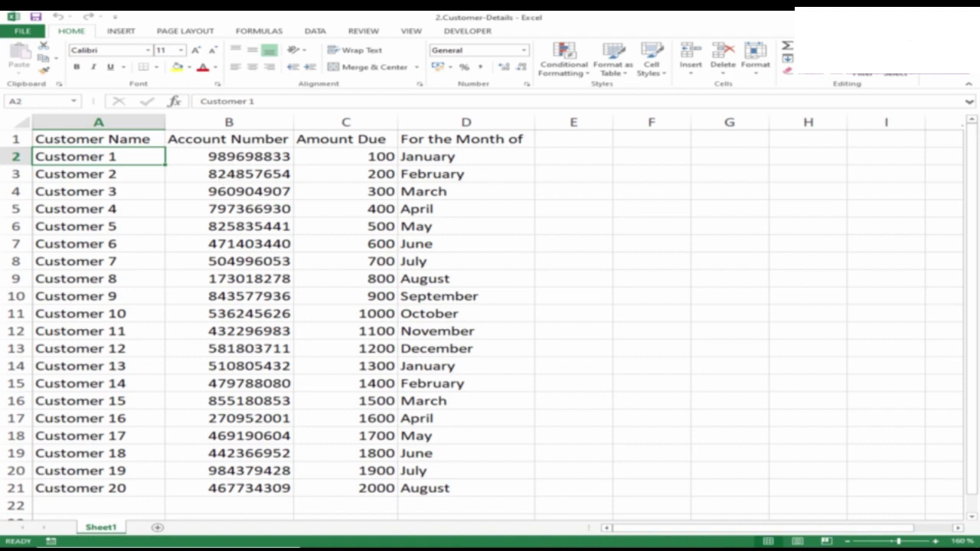
# Step: Return to the desktop and open the customer payment reminder Word document
pyautogui.press('super+d')
pyautogui.click(672, 144)
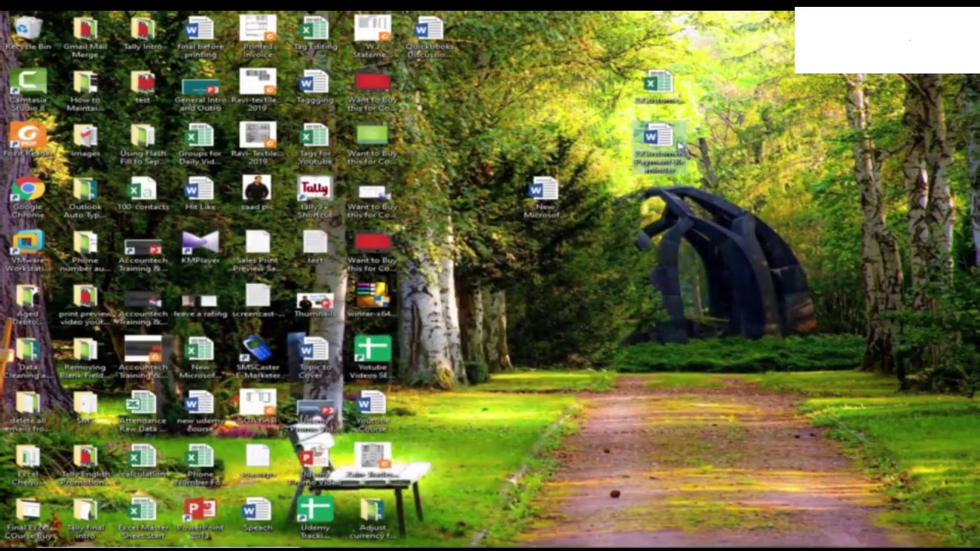
pyautogui.doubleClick(672, 144)
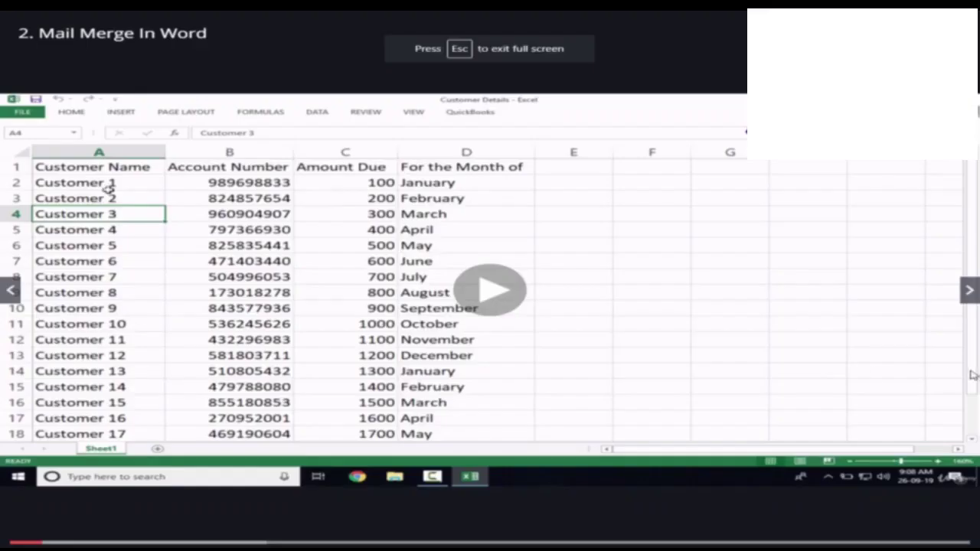
# Step: Exit the full-screen lecture on the Udemy course page and show the course content list from the start of Section 1
pyautogui.press('Escape')
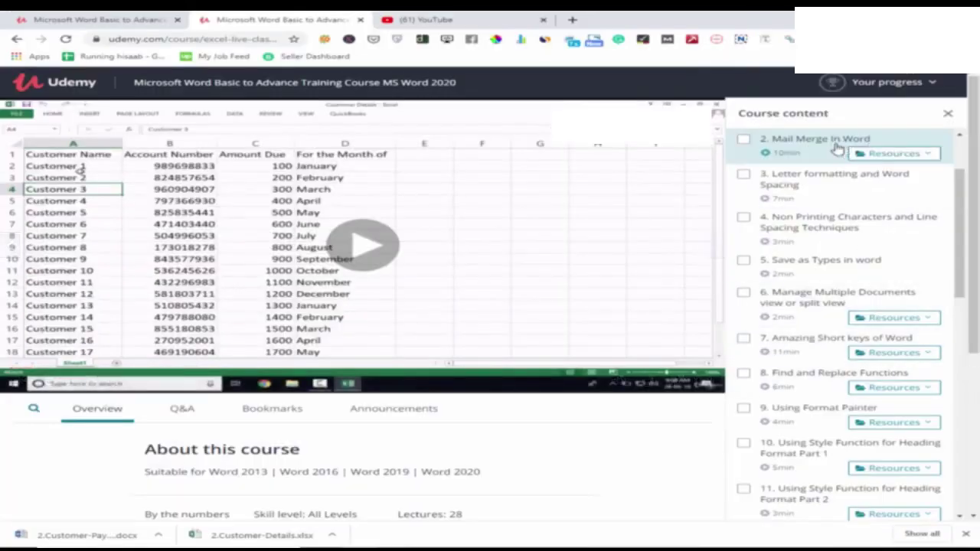
pyautogui.click(948, 114)
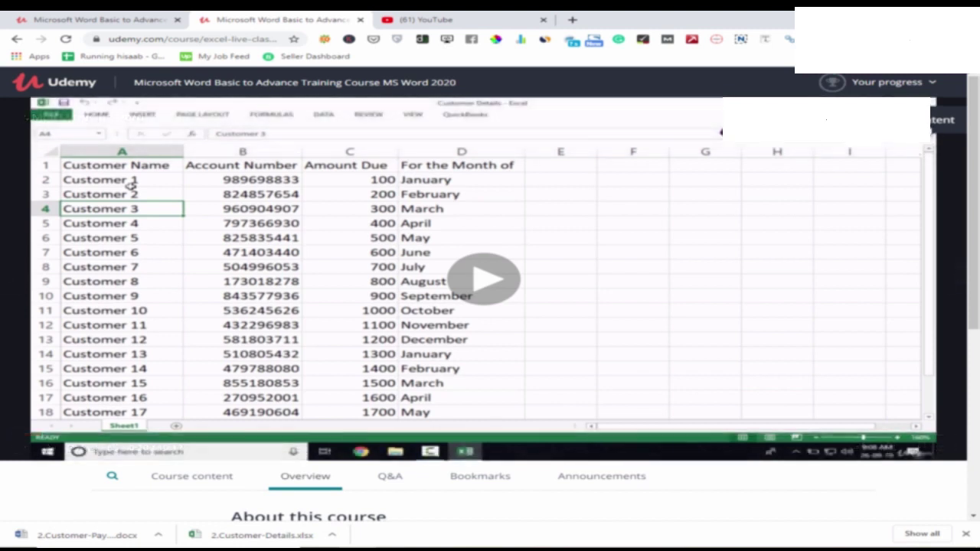
pyautogui.click(946, 119)
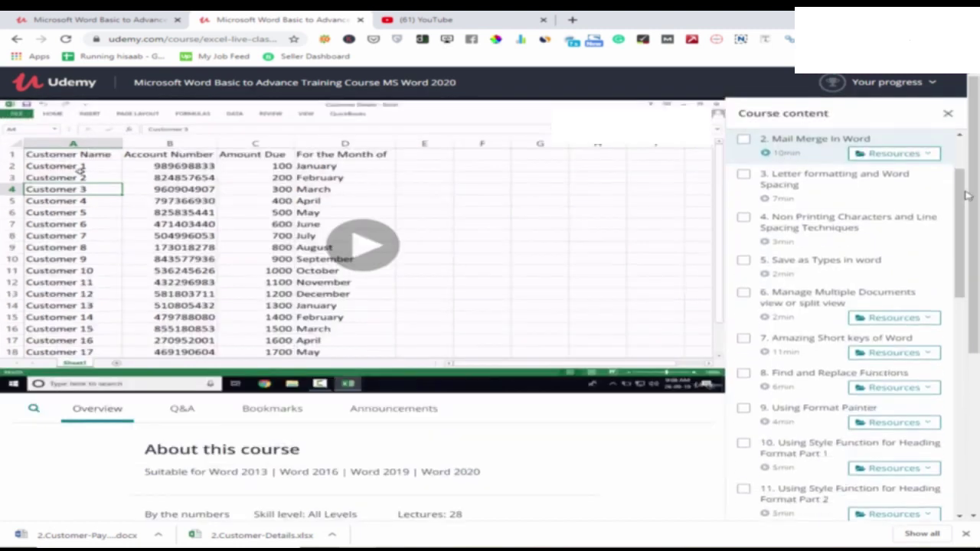
pyautogui.scroll(2, 961, 197)
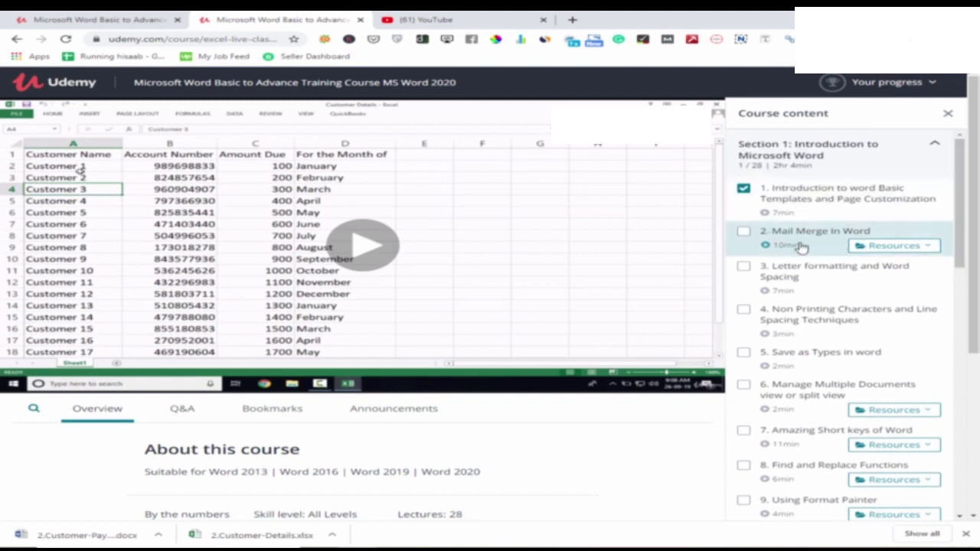
# Step: Download the Customer Details.xlsx and Customer Payment Reminder resources of the Mail Merge In Word lecture
pyautogui.click(926, 248)
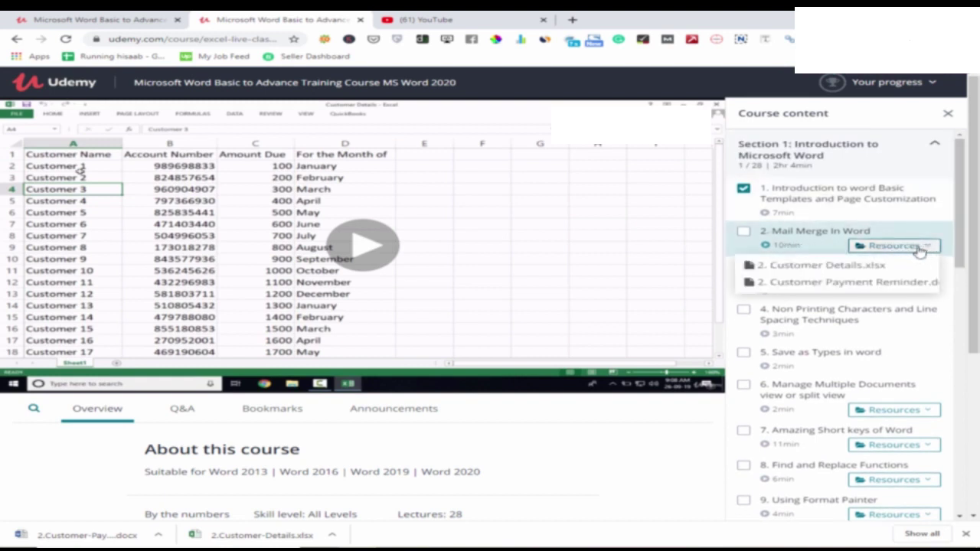
pyautogui.click(794, 272)
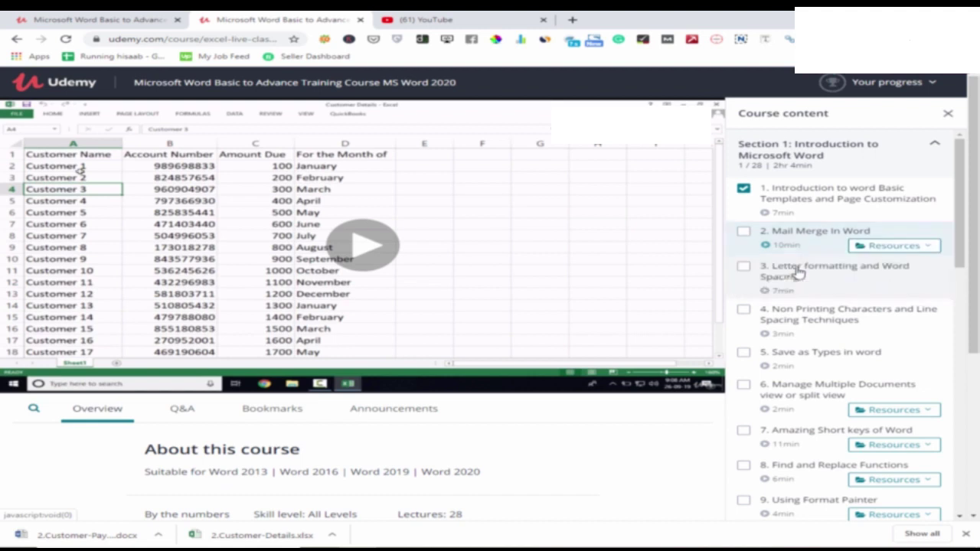
pyautogui.click(882, 246)
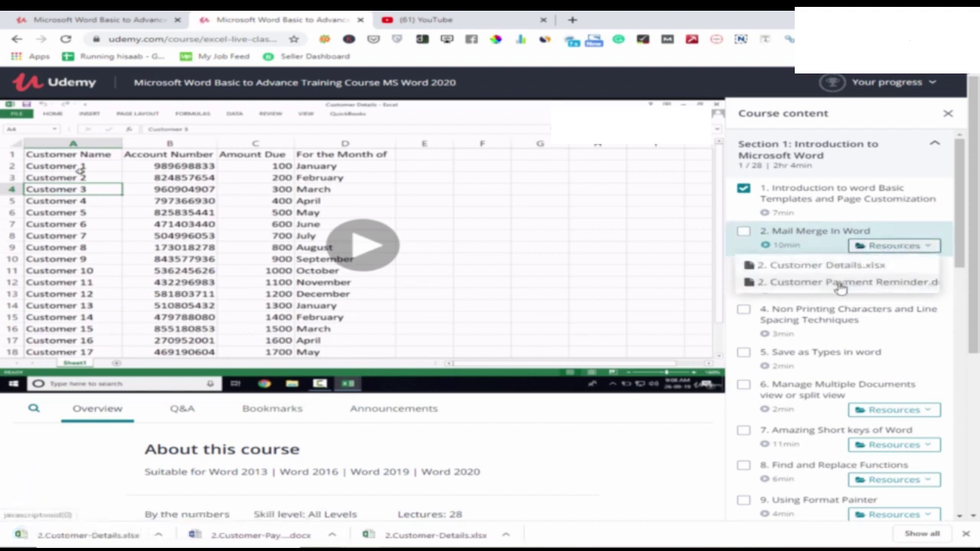
pyautogui.click(848, 282)
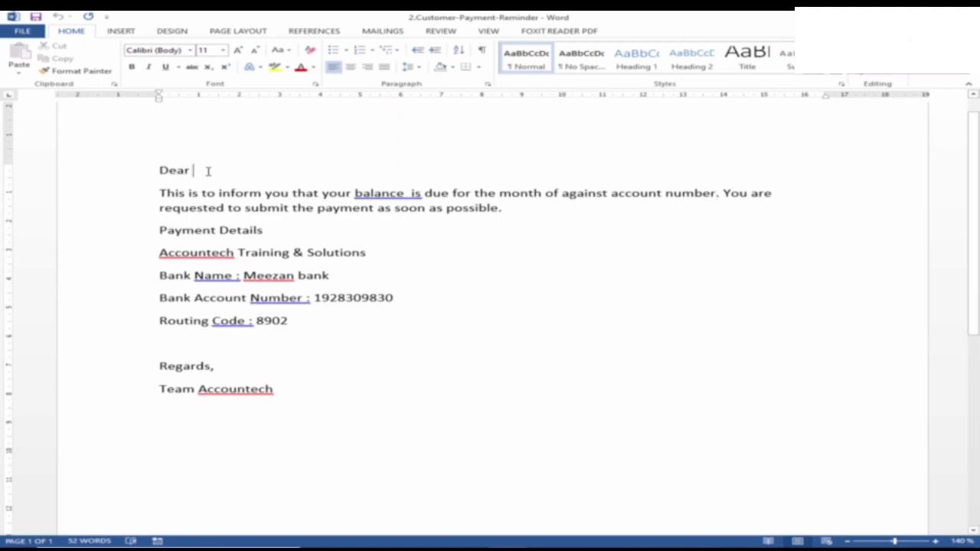
# Step: Correct the flagged double space in "balance is" in the letter's first sentence using the suggested grammar fix
pyautogui.click(208, 172)
pyautogui.click(407, 193)
pyautogui.rightClick(403, 198)
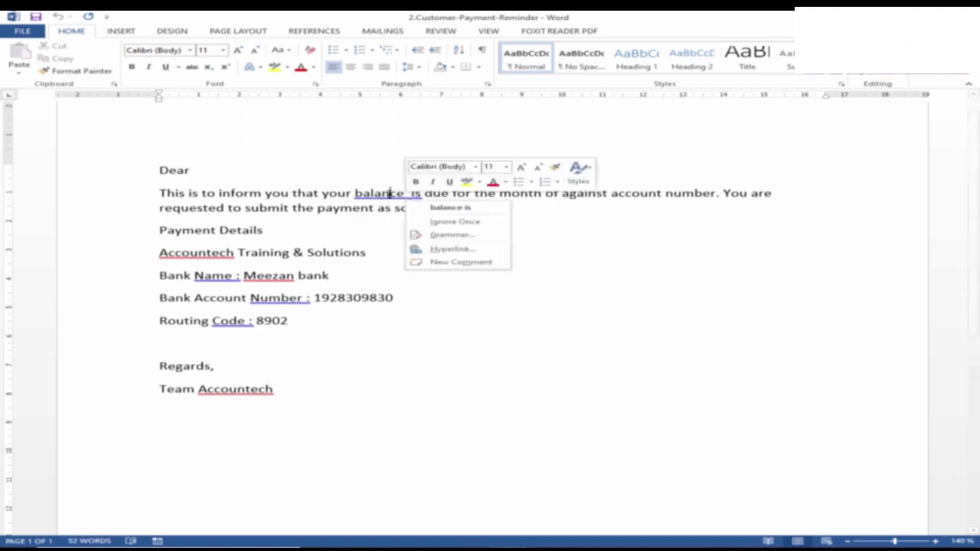
pyautogui.click(471, 212)
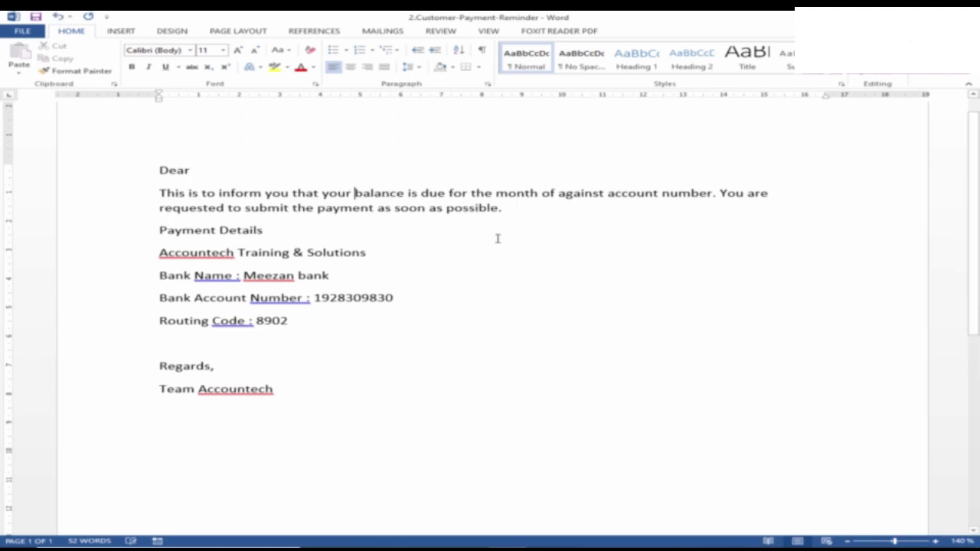
# Step: Add "Accountech" to the dictionary and correct the flagged "Name :" in the bank name line to "Name:"
pyautogui.rightClick(200, 252)
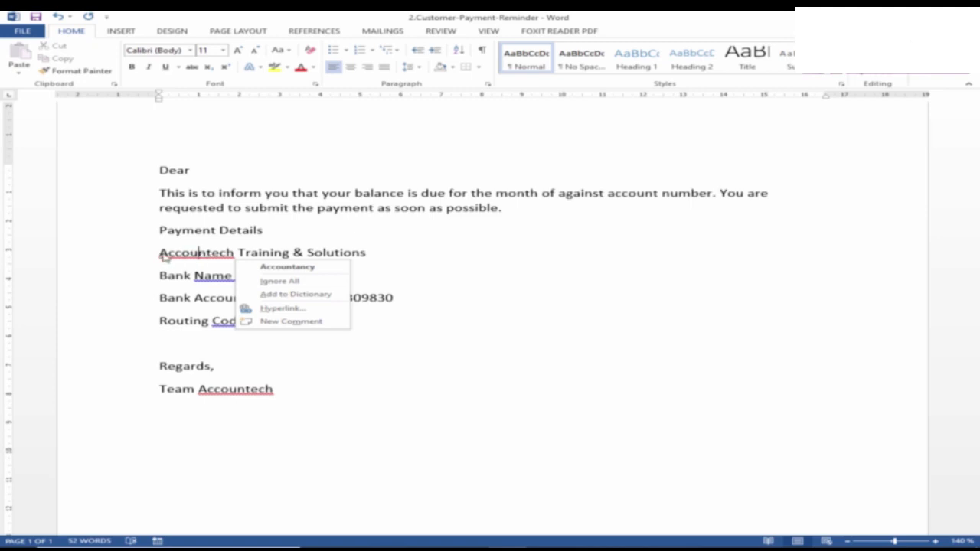
pyautogui.click(296, 294)
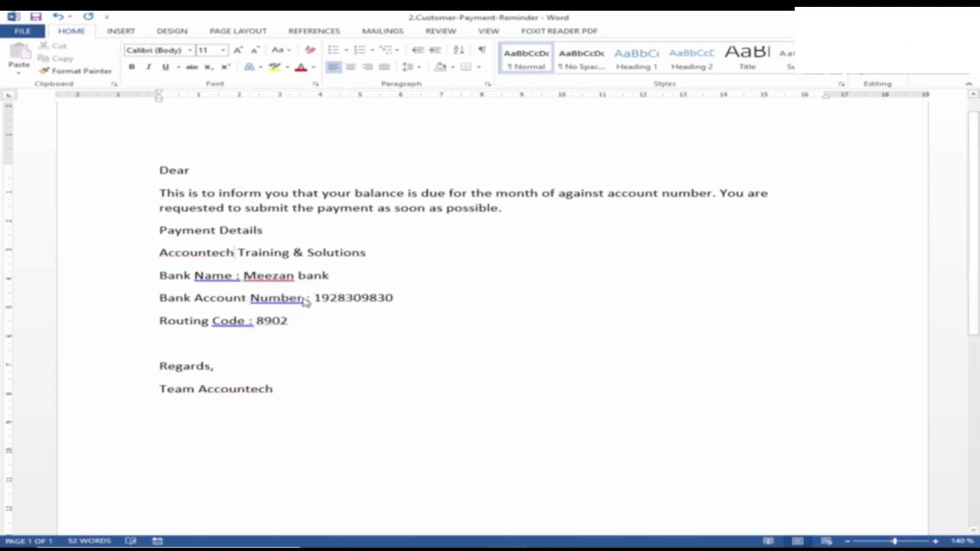
pyautogui.rightClick(225, 276)
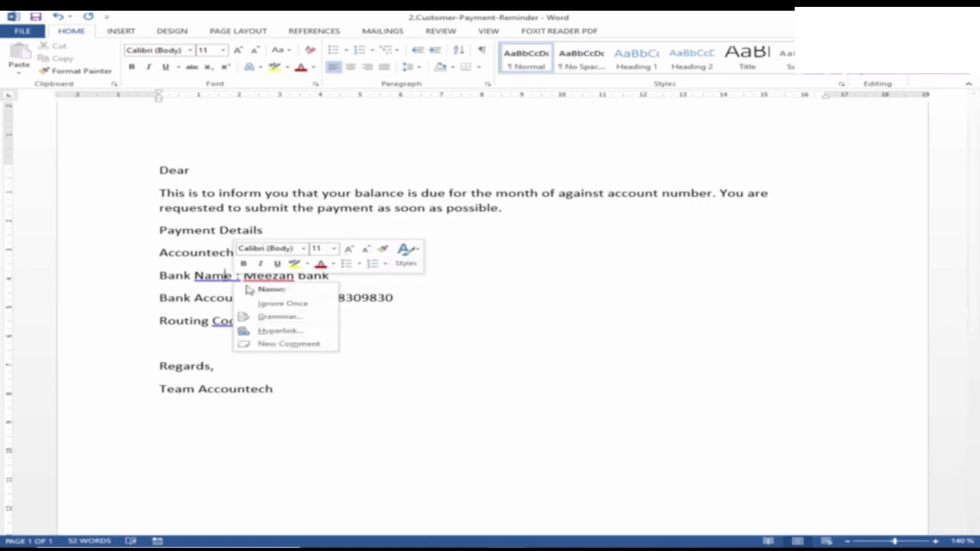
pyautogui.click(291, 294)
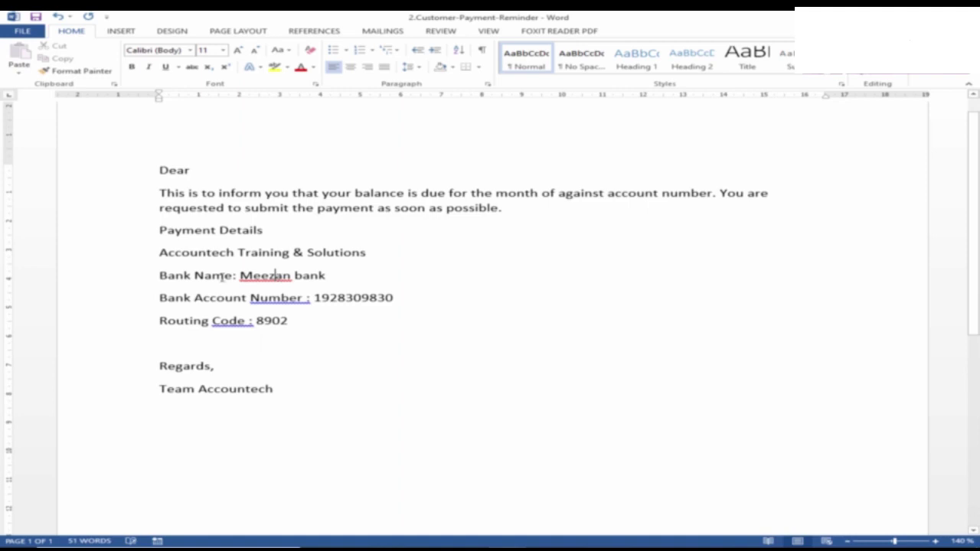
# Step: Add the flagged word "Meezan" in the bank name line to the dictionary
pyautogui.click(268, 278)
pyautogui.rightClick(261, 276)
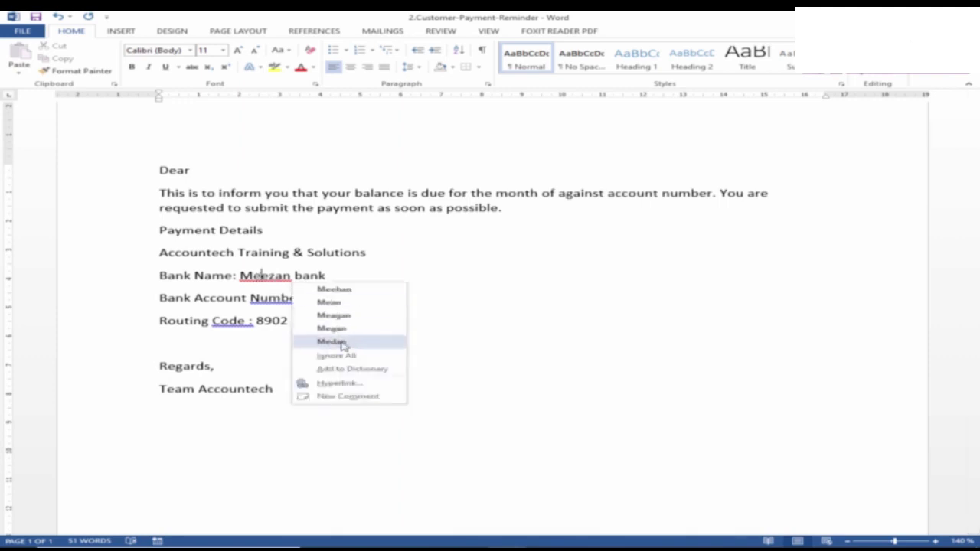
pyautogui.click(353, 370)
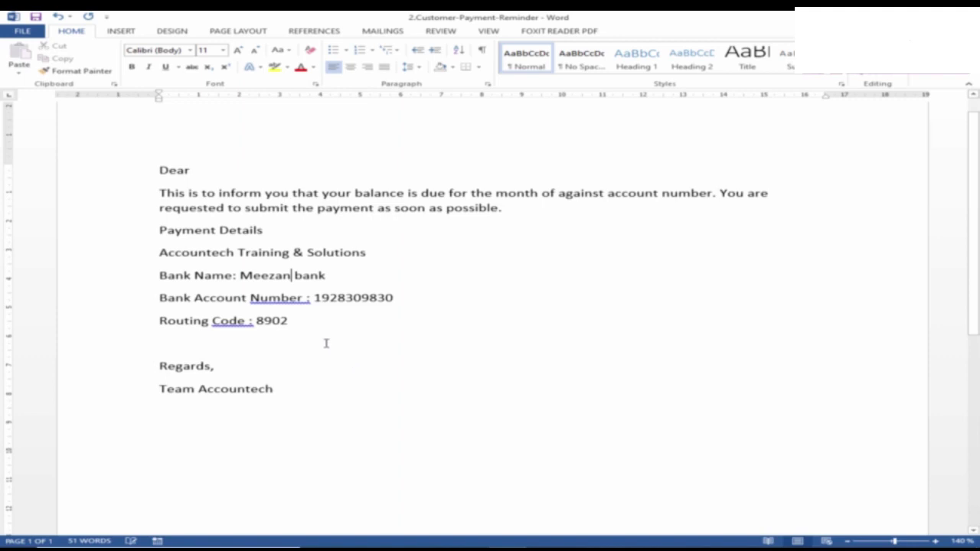
# Step: Correct the flagged "Number :" and "Code :" in the bank account and routing lines to "Number:" and "Code:"
pyautogui.rightClick(300, 299)
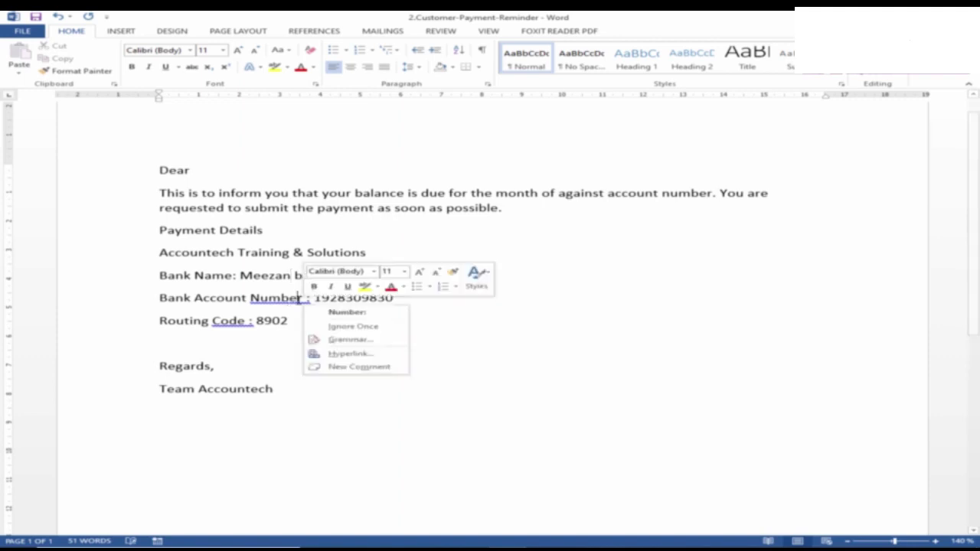
pyautogui.click(342, 325)
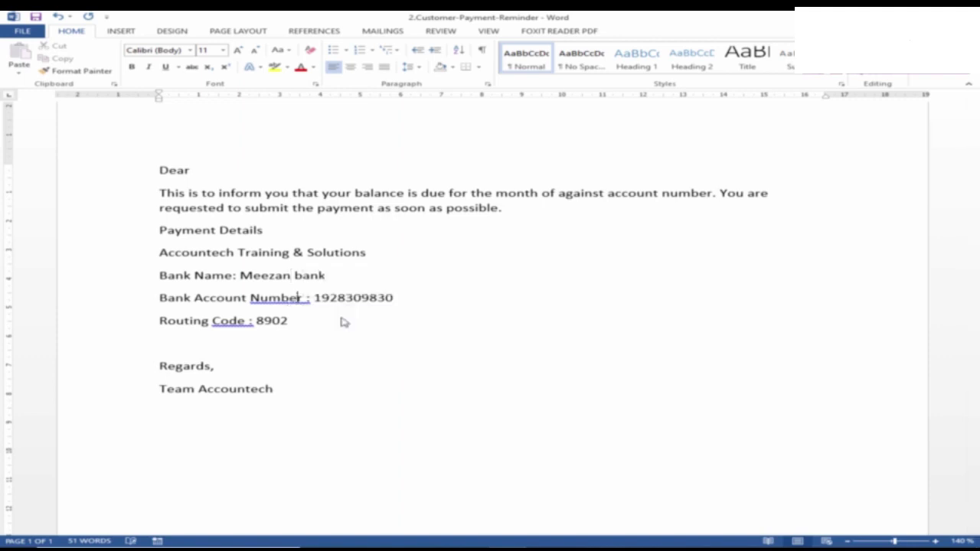
pyautogui.rightClick(245, 323)
pyautogui.click(277, 339)
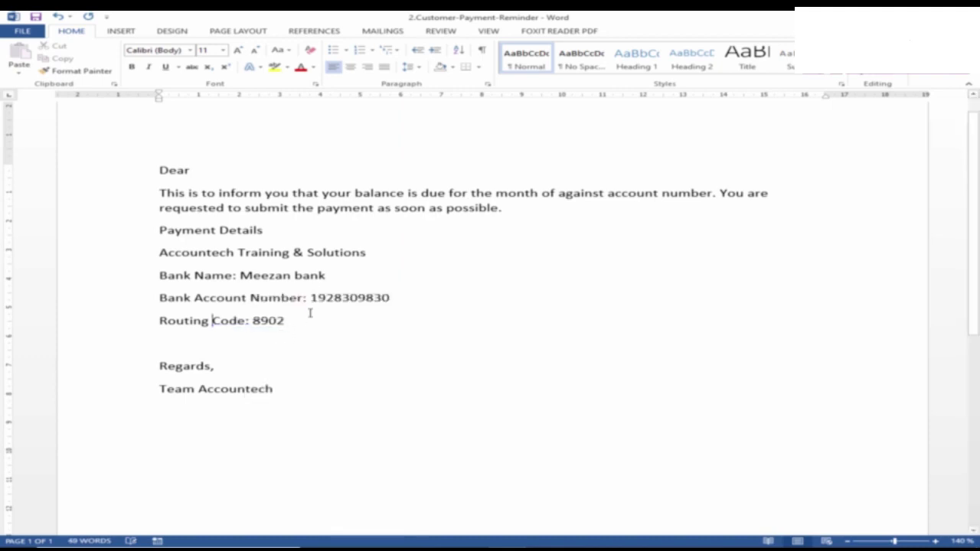